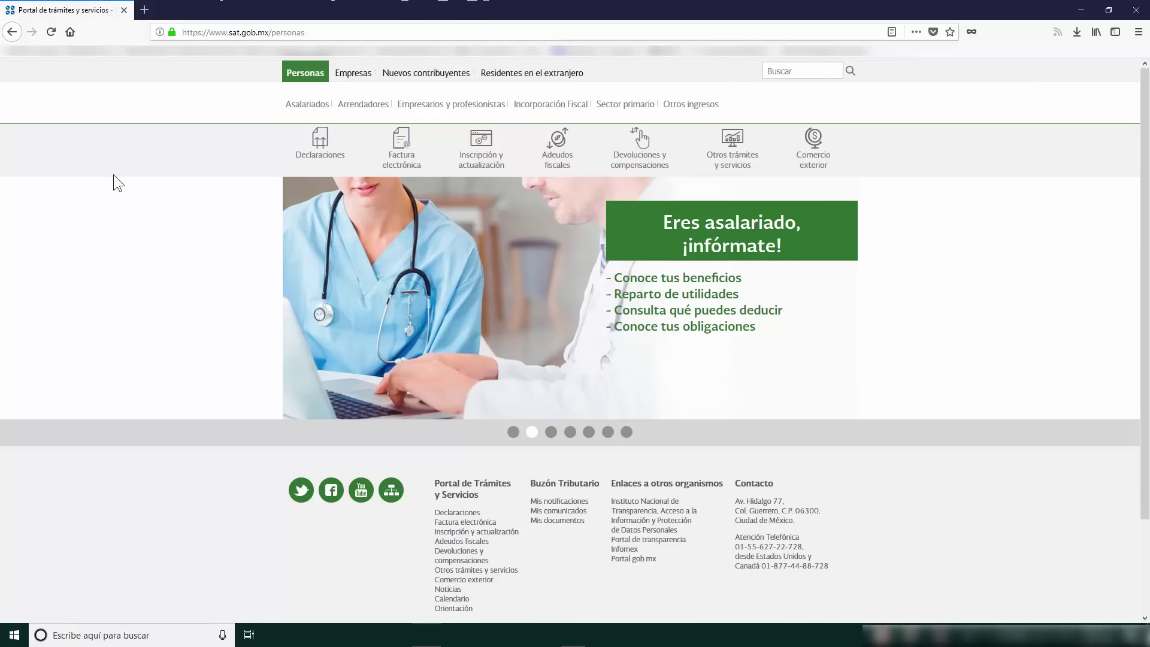
Step: From the Declaraciones menu, open 'Declaración mensual en el servicio de declaraciones' in a new login tab
mouse_move(291, 148)
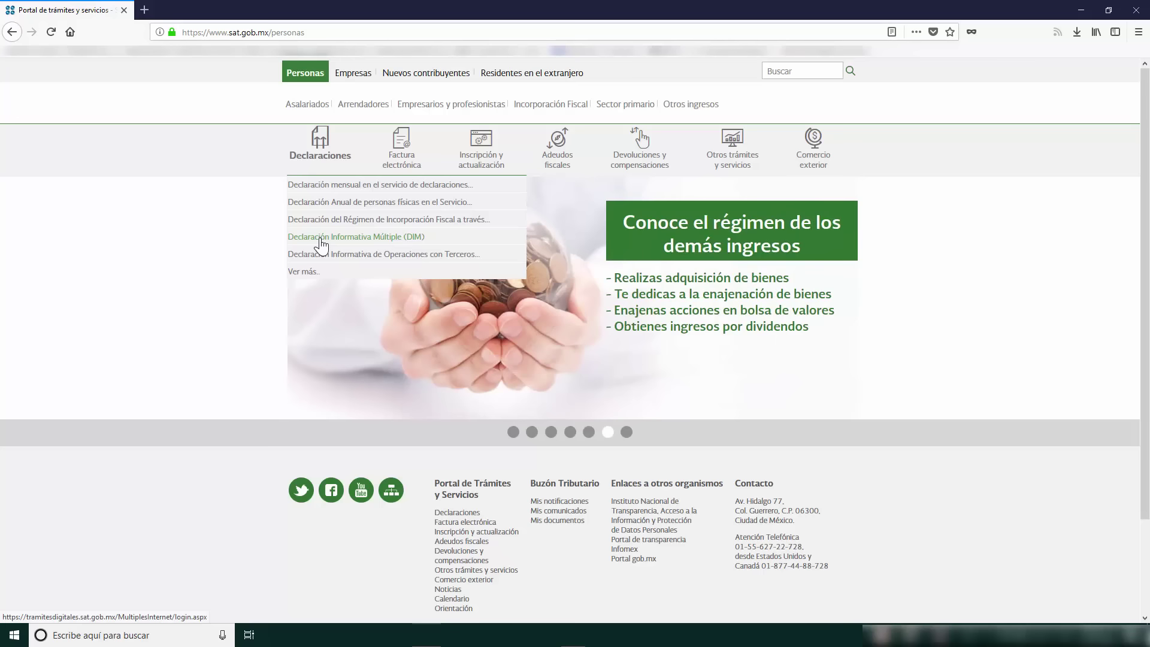
left_click(321, 190)
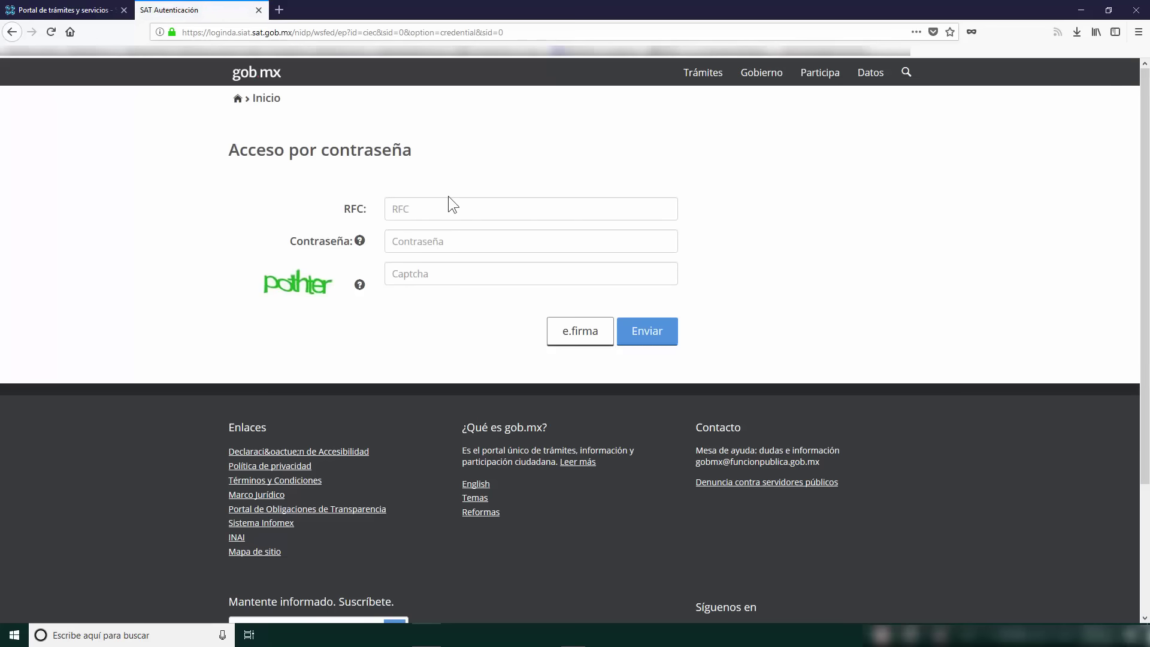
Step: Sign in with the taxpayer's RFC, account password and the captcha code, declining to save the password
left_click(451, 207)
key("Caps_Lock")
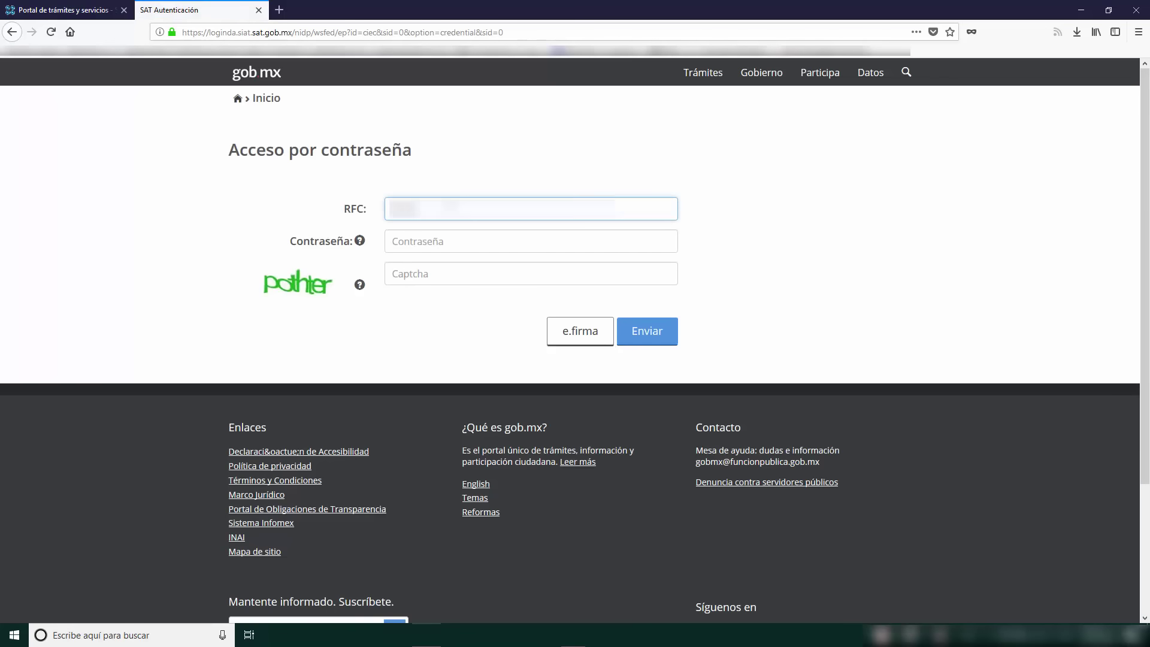
type("XXXXX")
key("Tab")
type("********")
key("Tab")
type("pothter")
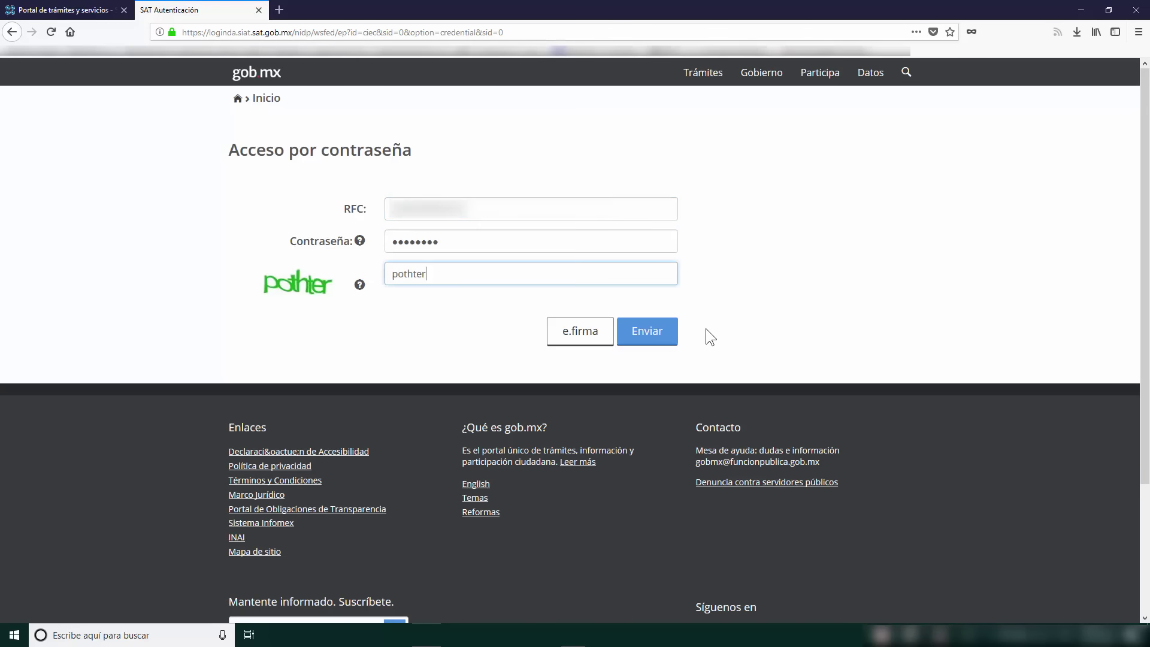
left_click(660, 334)
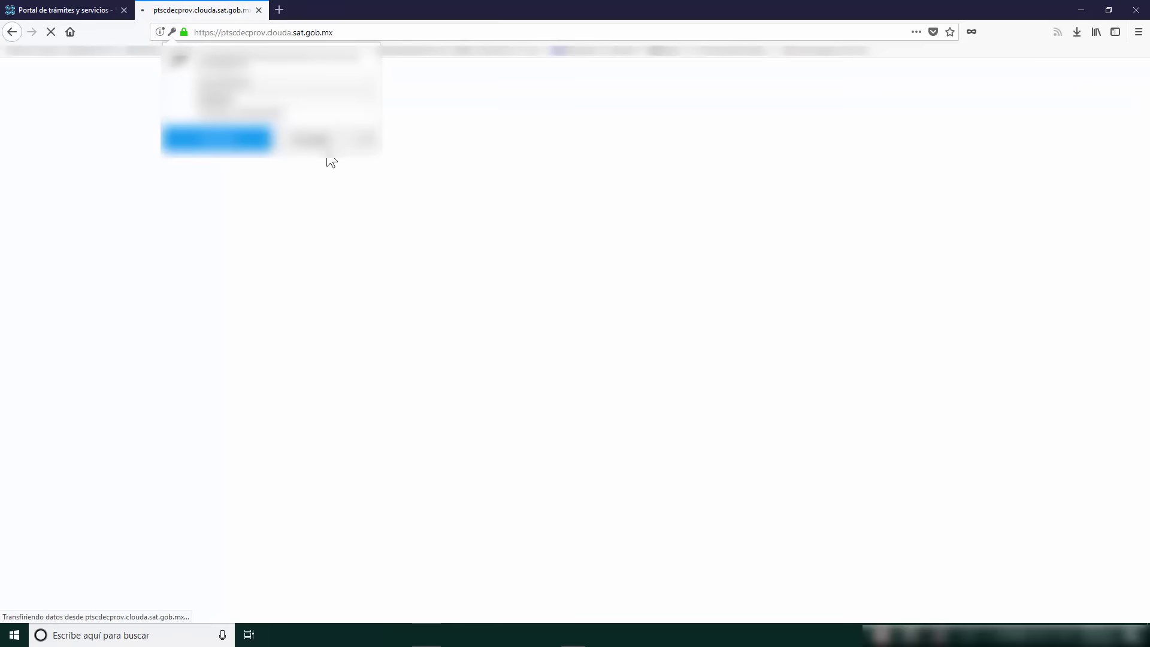
left_click(329, 159)
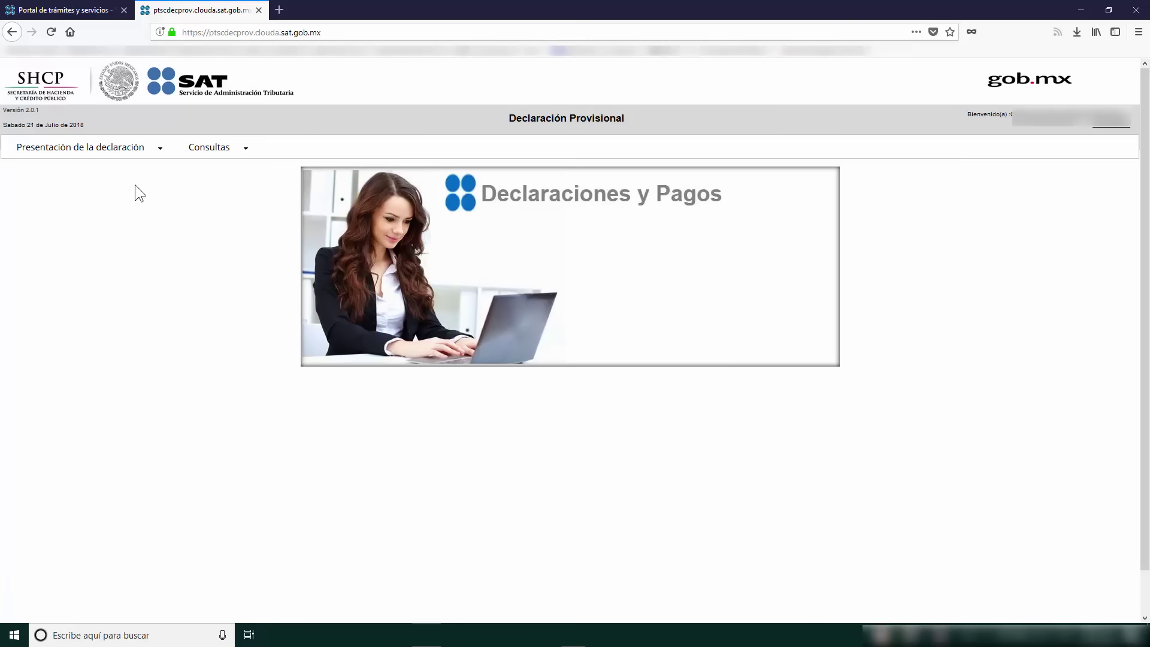
Step: Browse the Presentación de la declaración and Consultas menus, ending on Presentación de la declaración
left_click(128, 149)
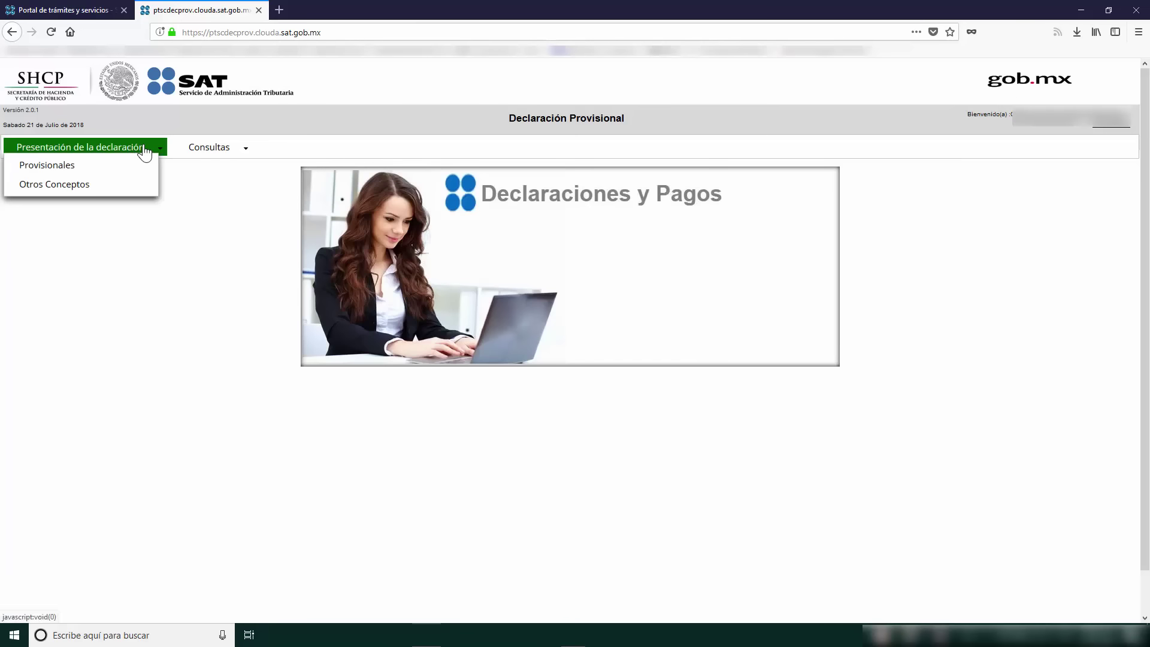
left_click(198, 150)
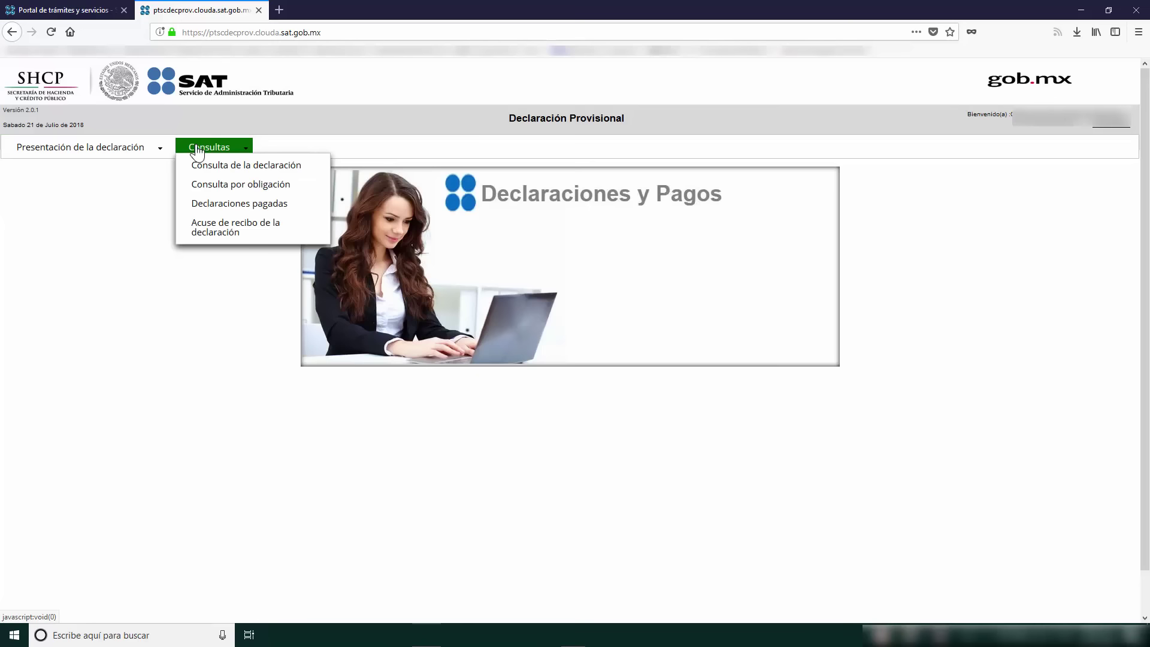
left_click(114, 148)
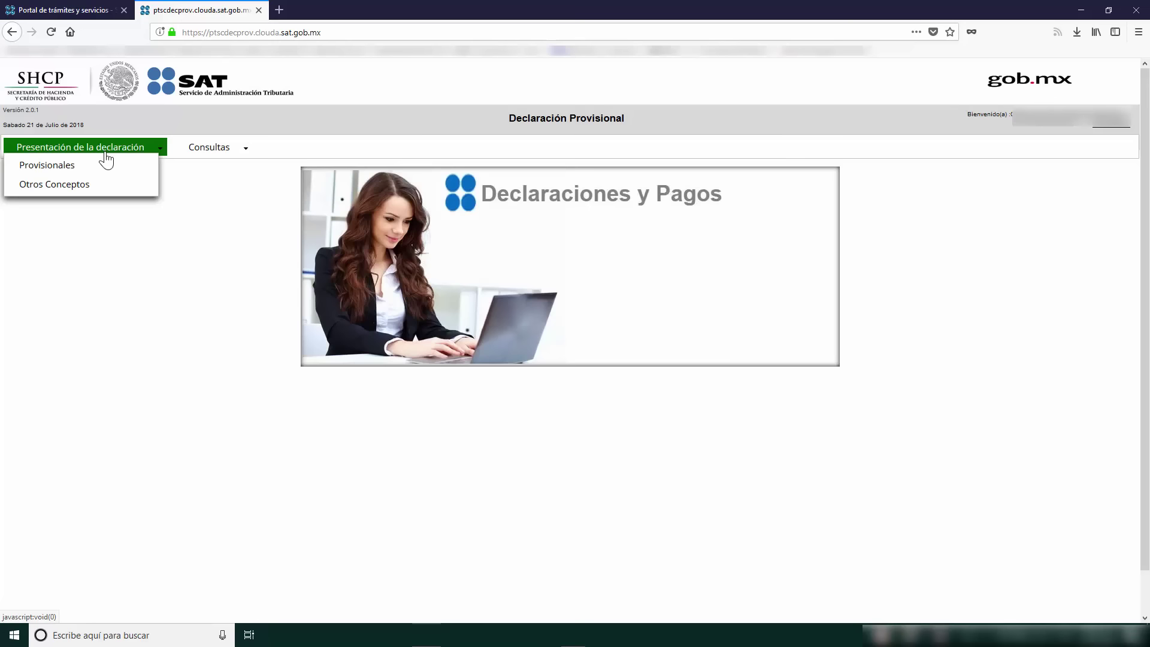
left_click(207, 147)
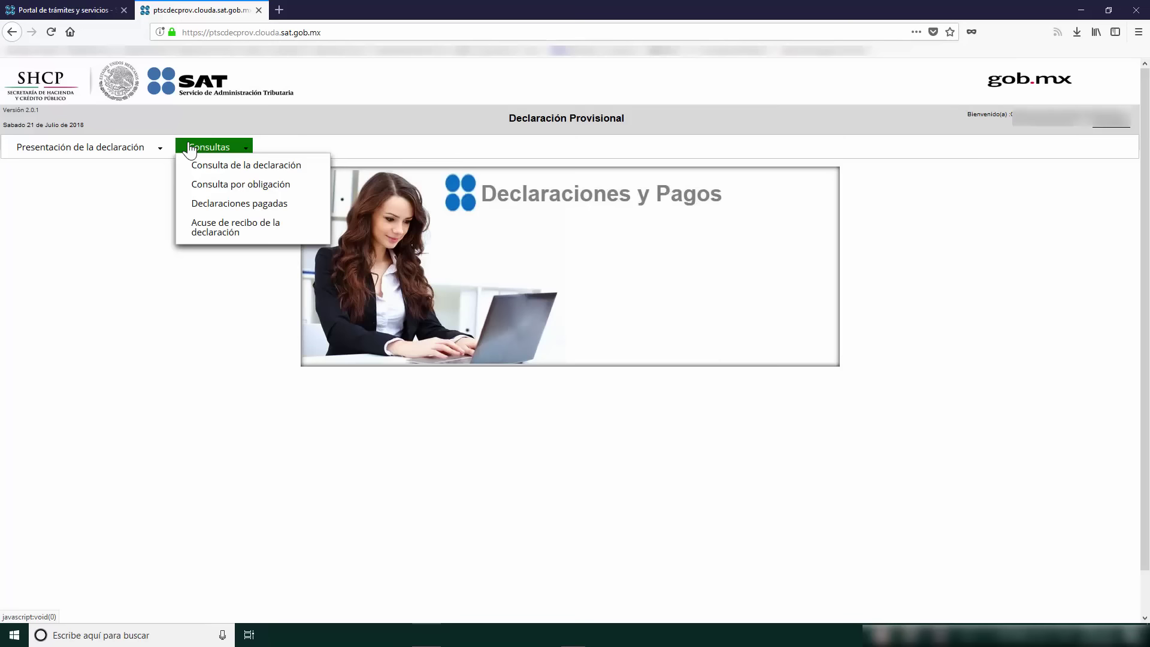
left_click(161, 148)
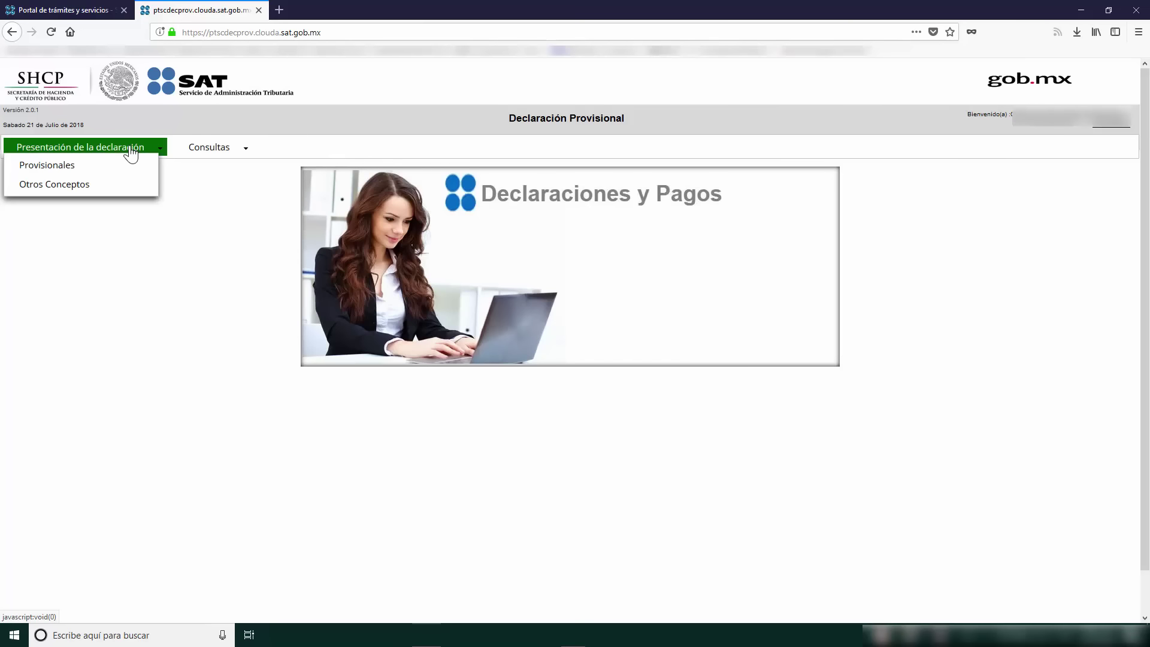
Step: Choose Provisionales and start a new form instead of the unfinished draft
left_click(57, 173)
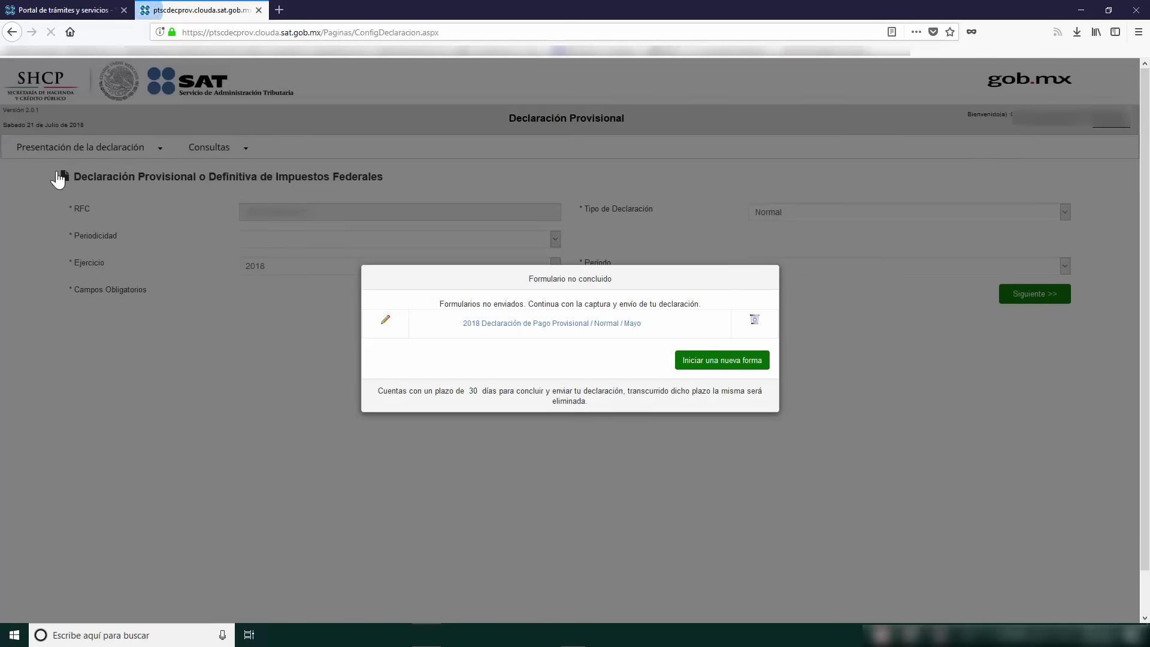
left_click(743, 360)
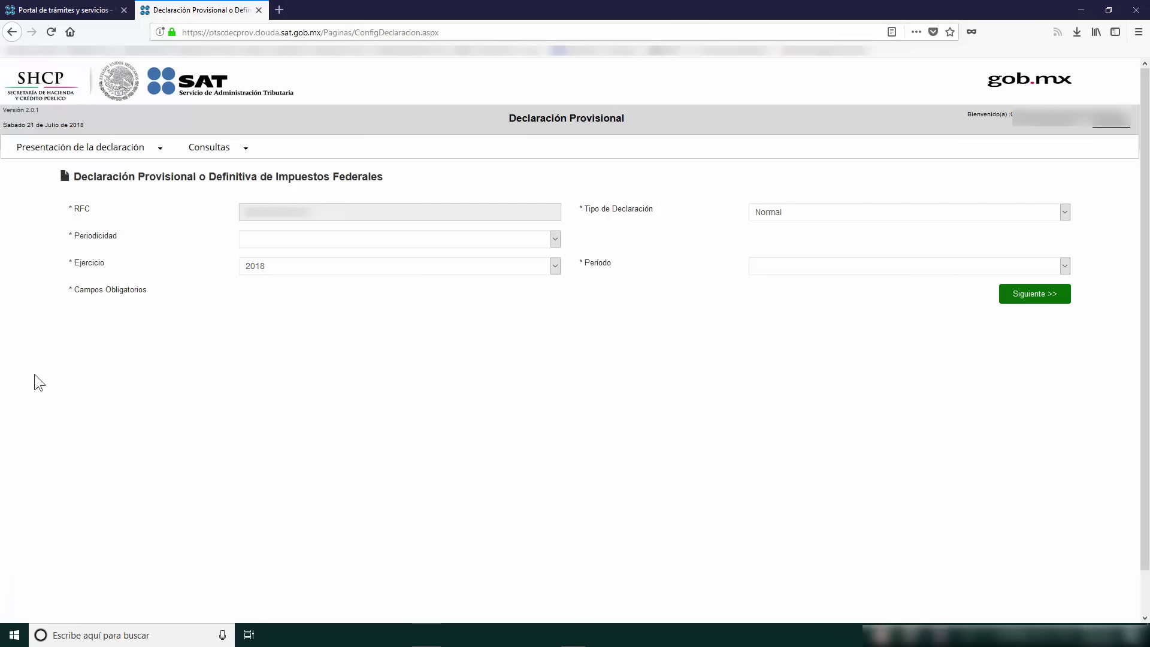
Step: Set Periodicidad 1-Mensual and Periodo Junio, correcting from Julio, keeping Tipo Normal for 2018
left_click(491, 245)
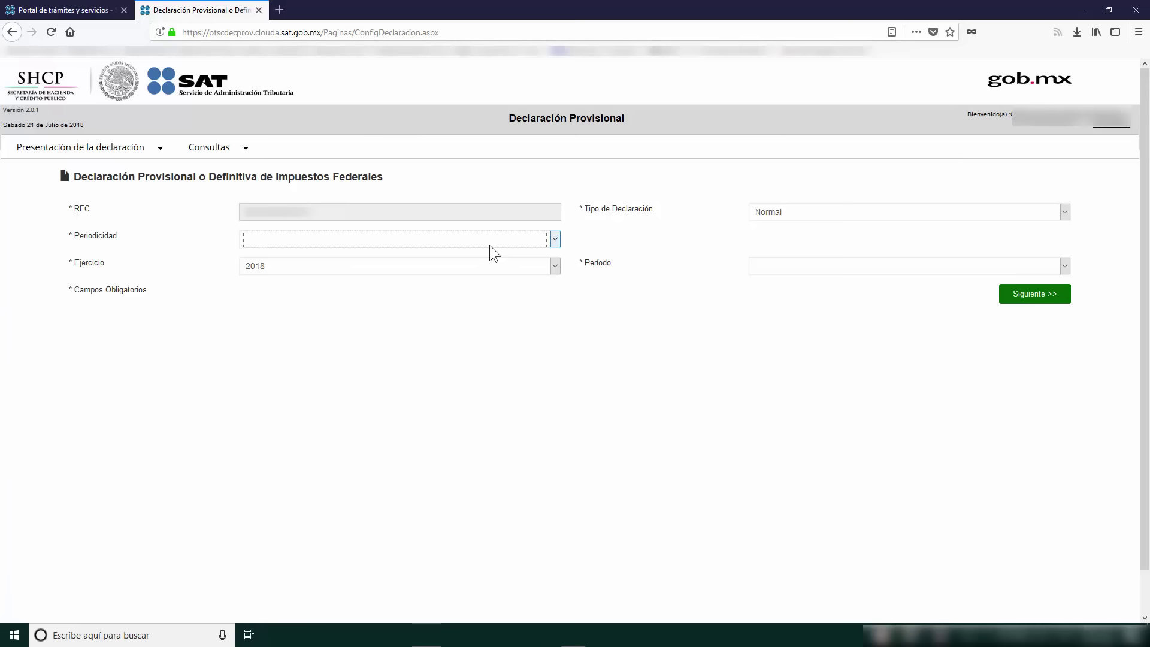
left_click(472, 268)
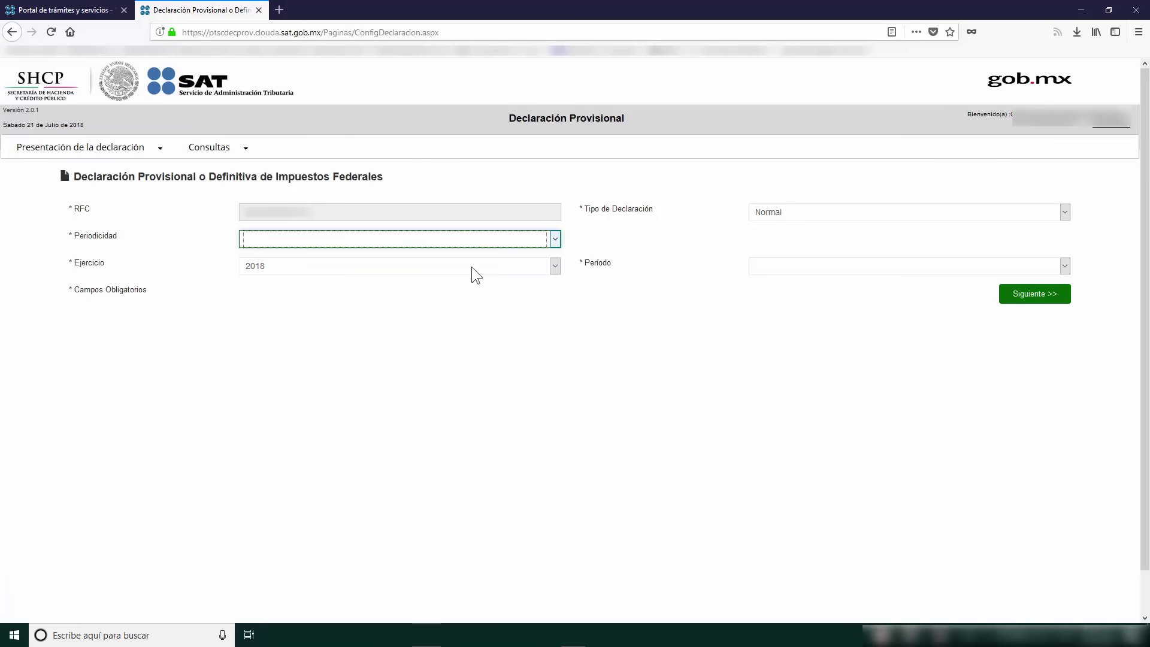
left_click(808, 271)
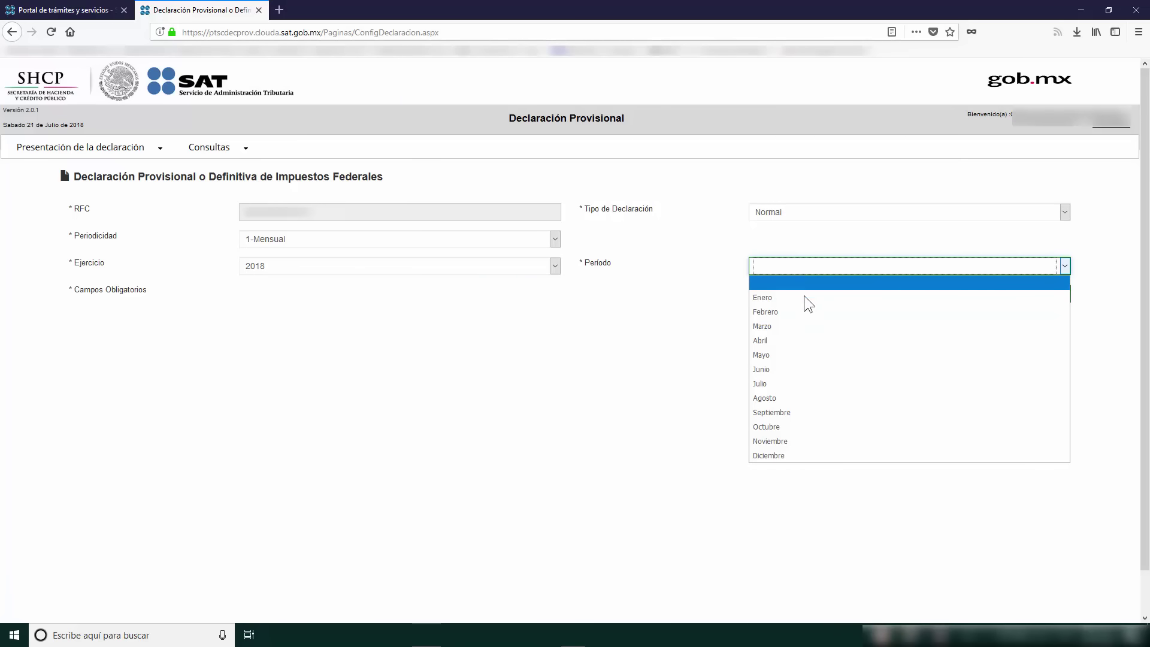
left_click(788, 384)
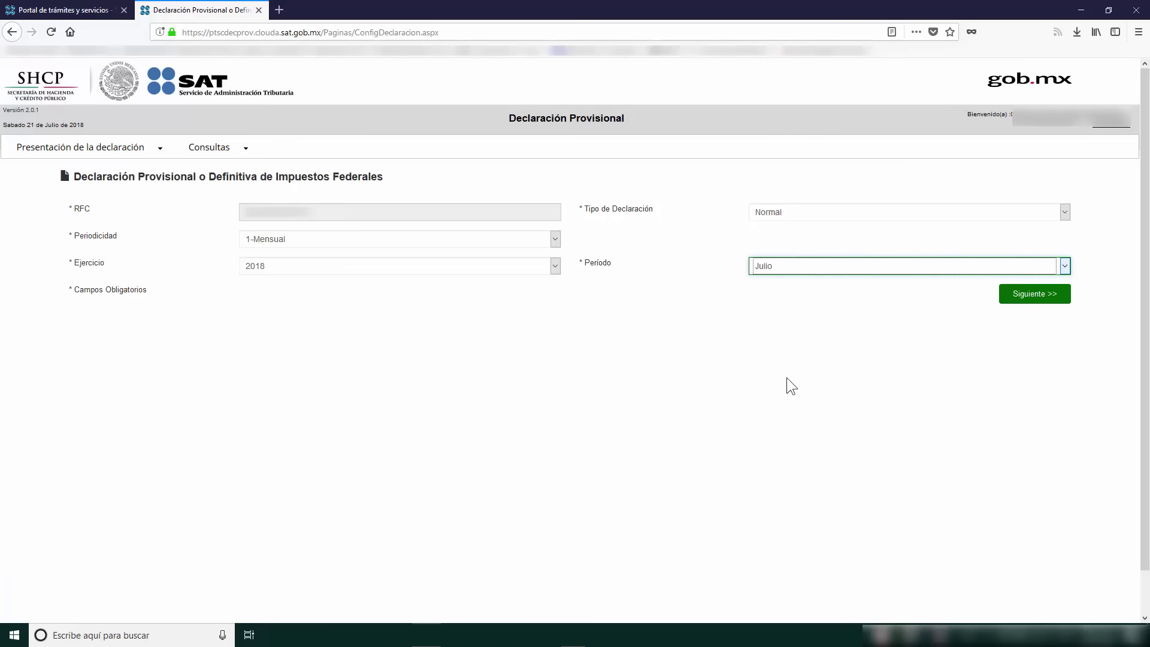
left_click(801, 272)
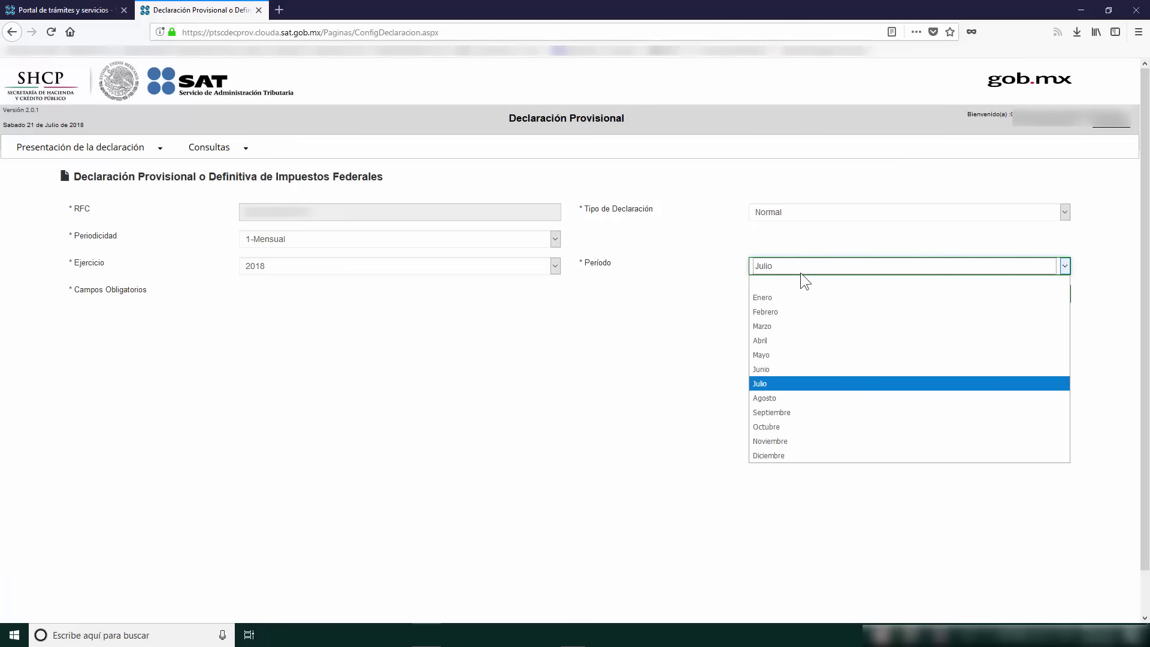
left_click(796, 369)
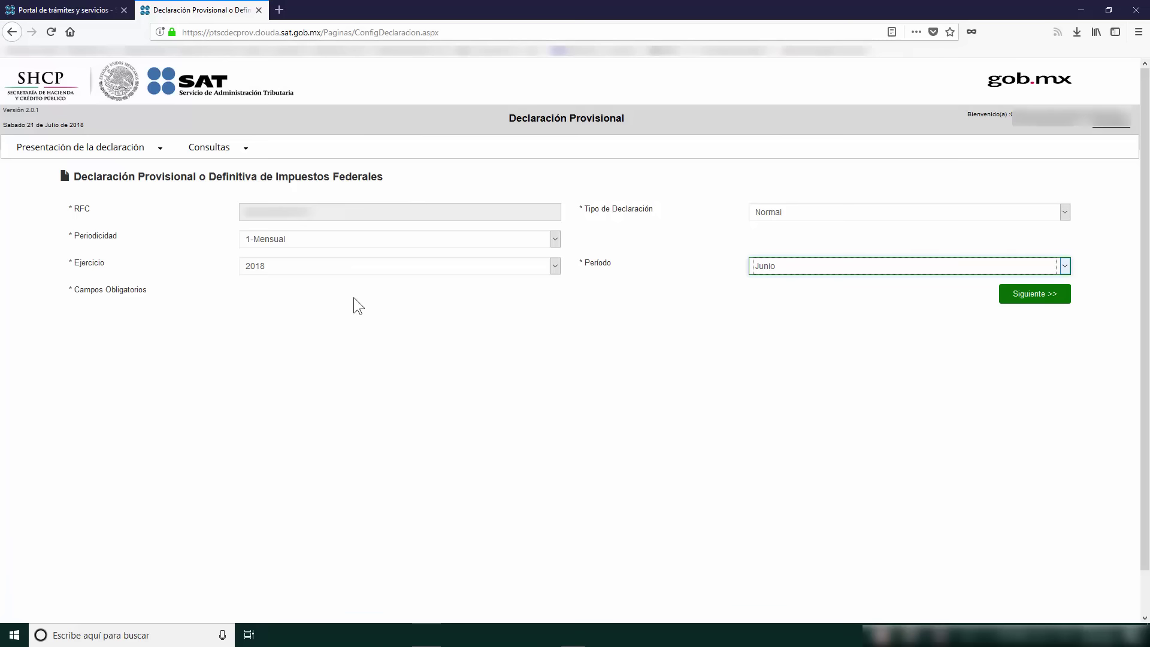
left_click(827, 211)
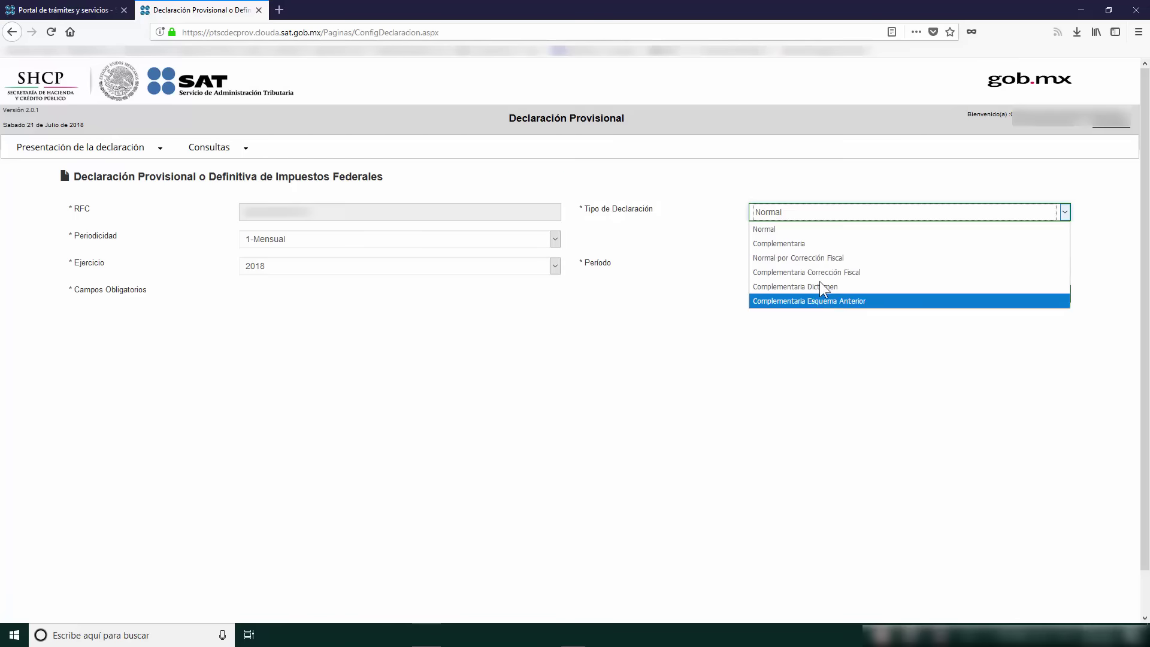
left_click(814, 217)
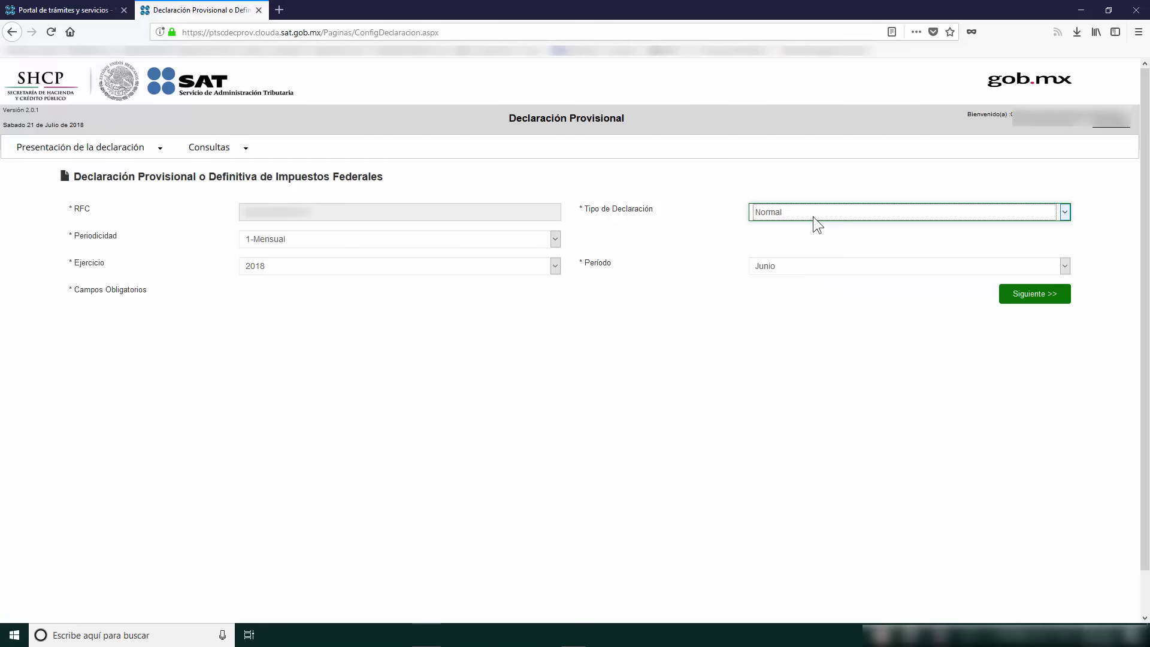
left_click(429, 246)
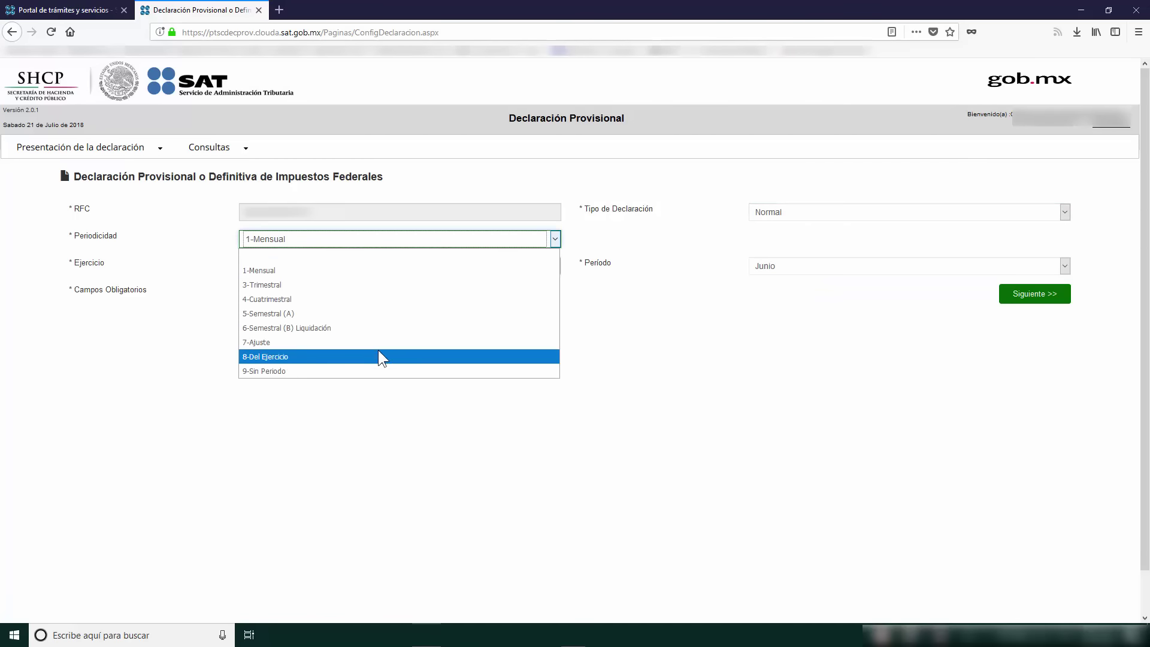
left_click(370, 273)
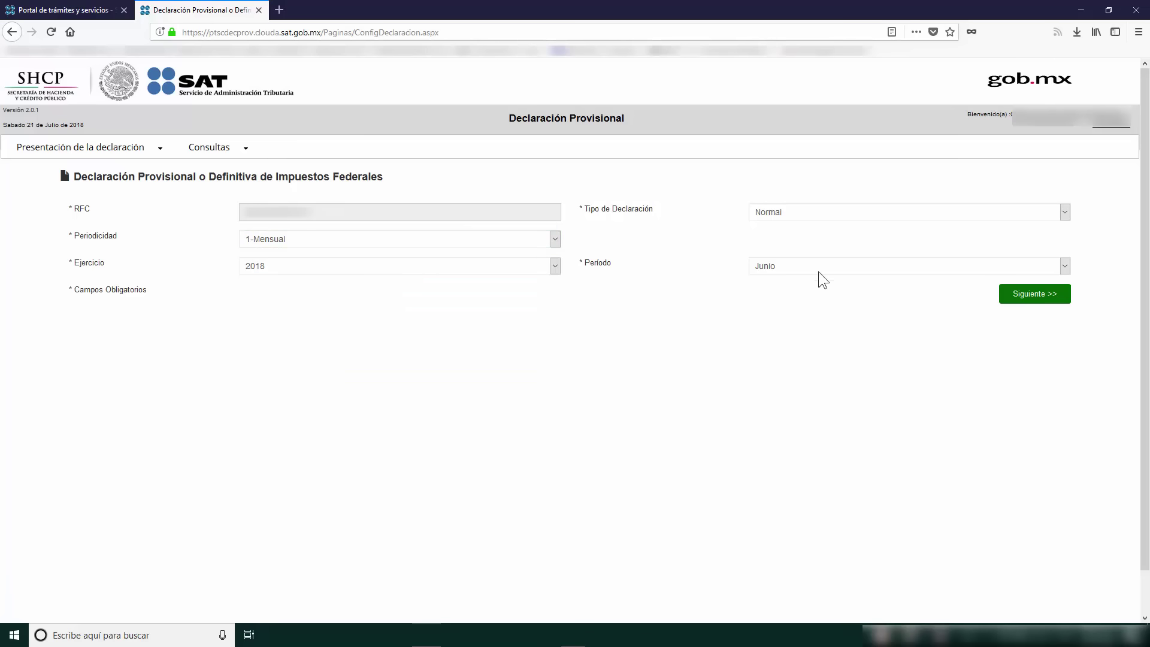
Step: Select the ISR business-activity and IVA obligations under Otras Obligaciones and continue to the main menu
left_click(1053, 298)
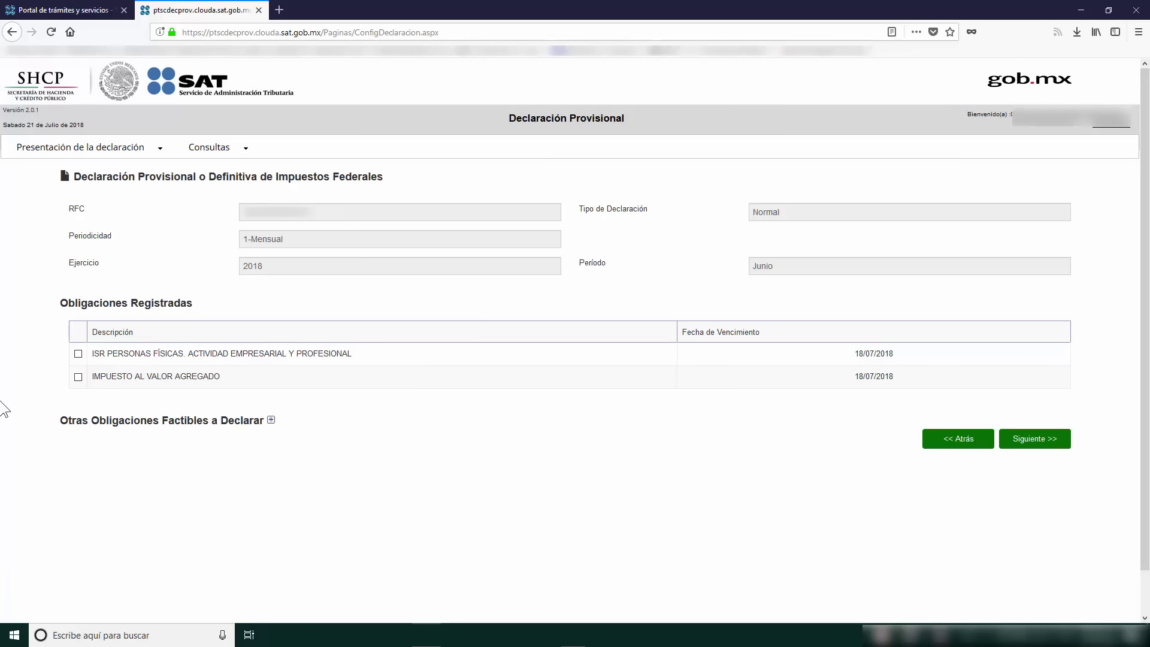
left_click(270, 422)
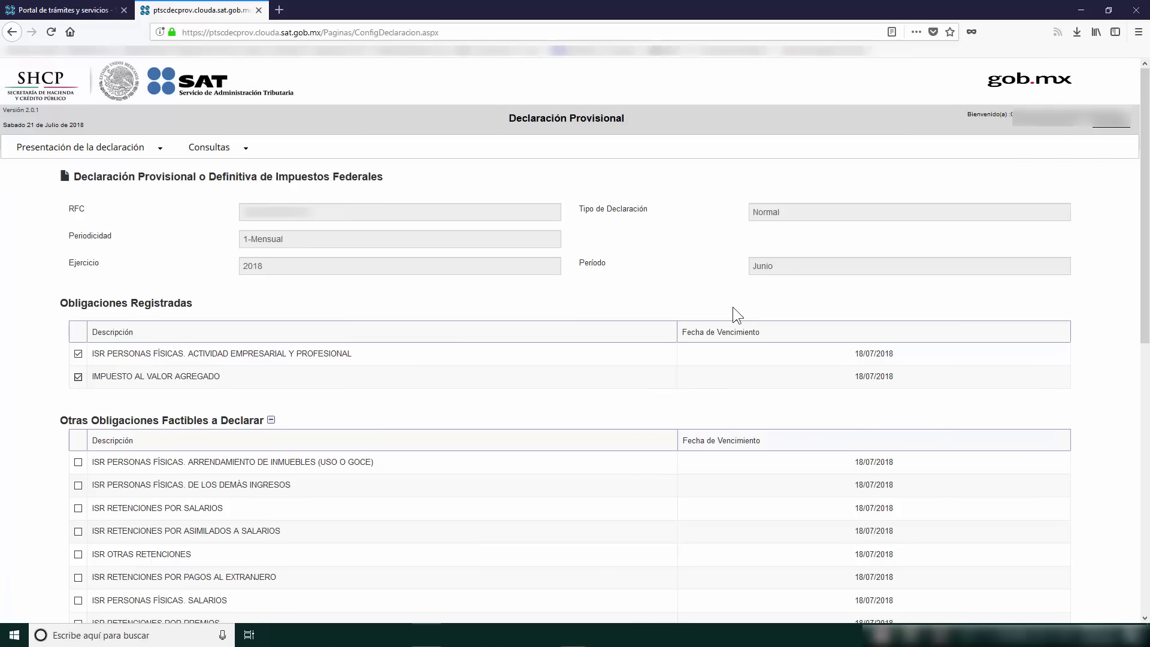
scroll(732, 307, "down", 10)
left_click(1036, 544)
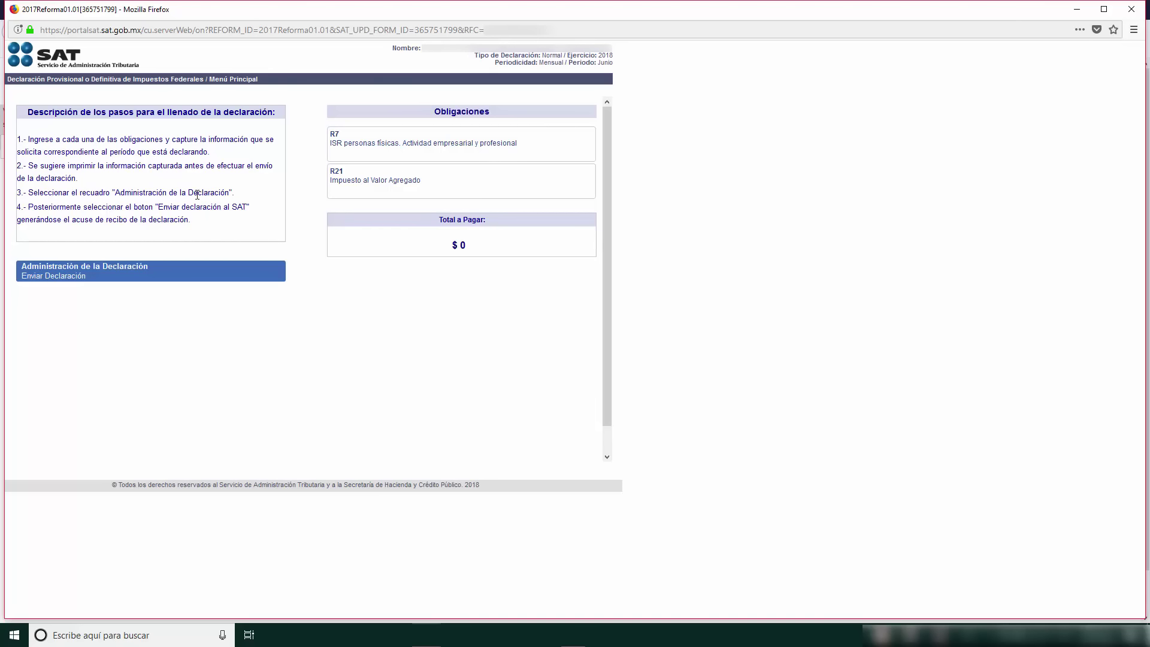
Step: Read the filling instructions, then open the R7 ISR obligation form
left_click_drag(17, 139, 223, 223)
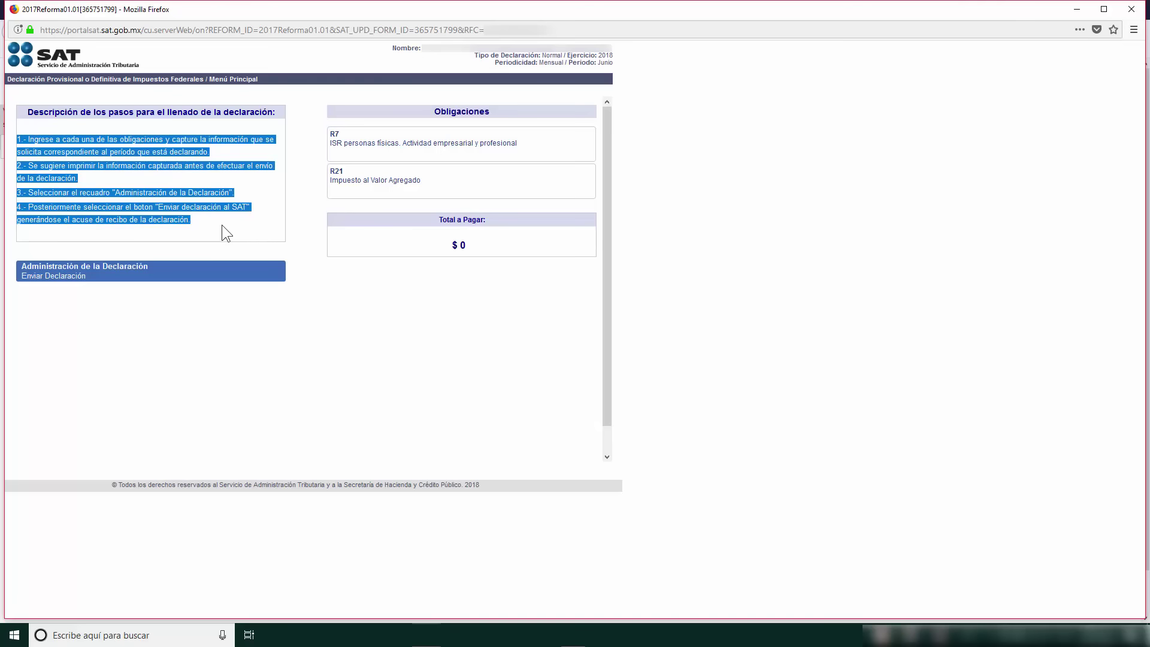
left_click(301, 198)
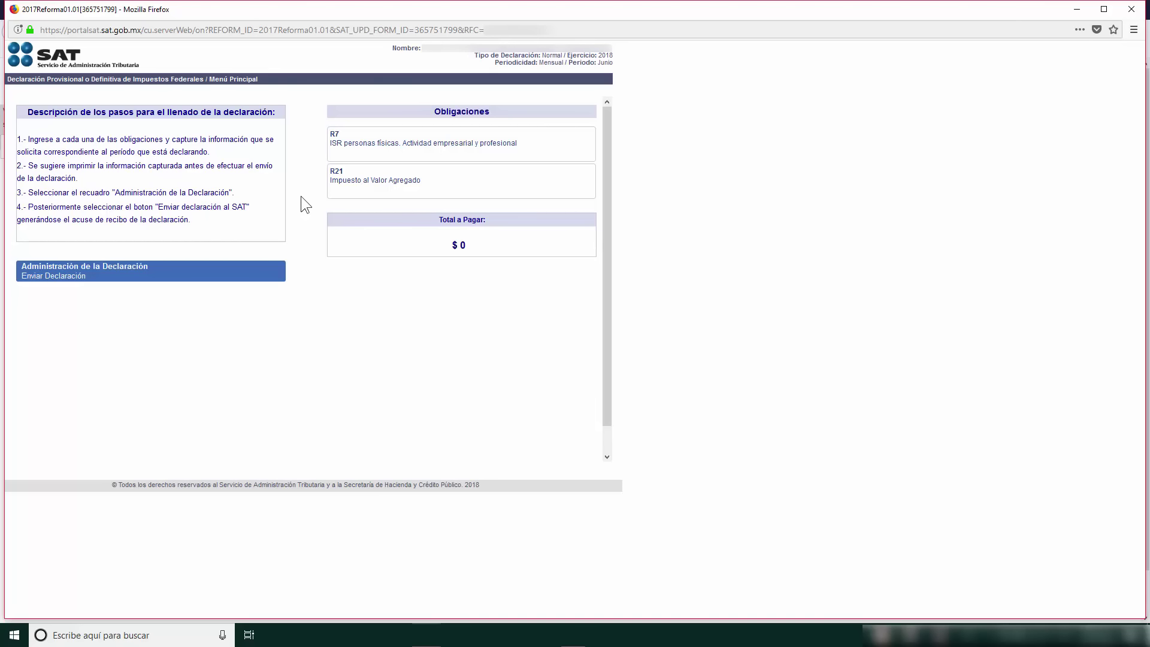
left_click(342, 157)
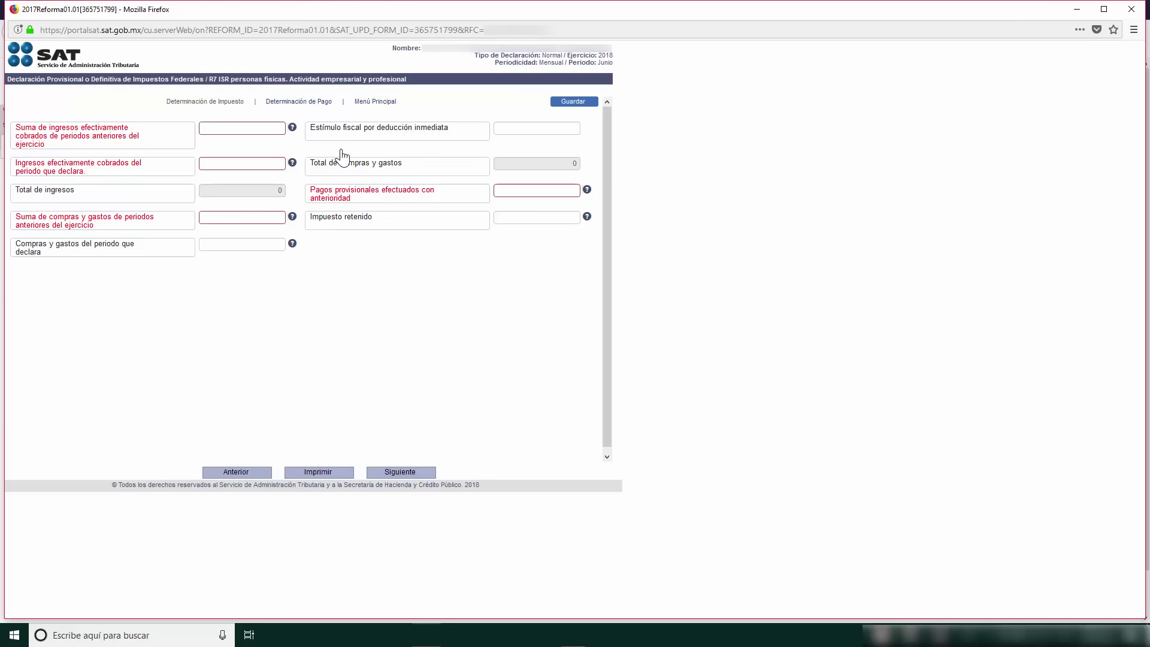
Step: Enter 500,000 prior-period income and 12,000 current income, totalling 512,000
left_click(268, 132)
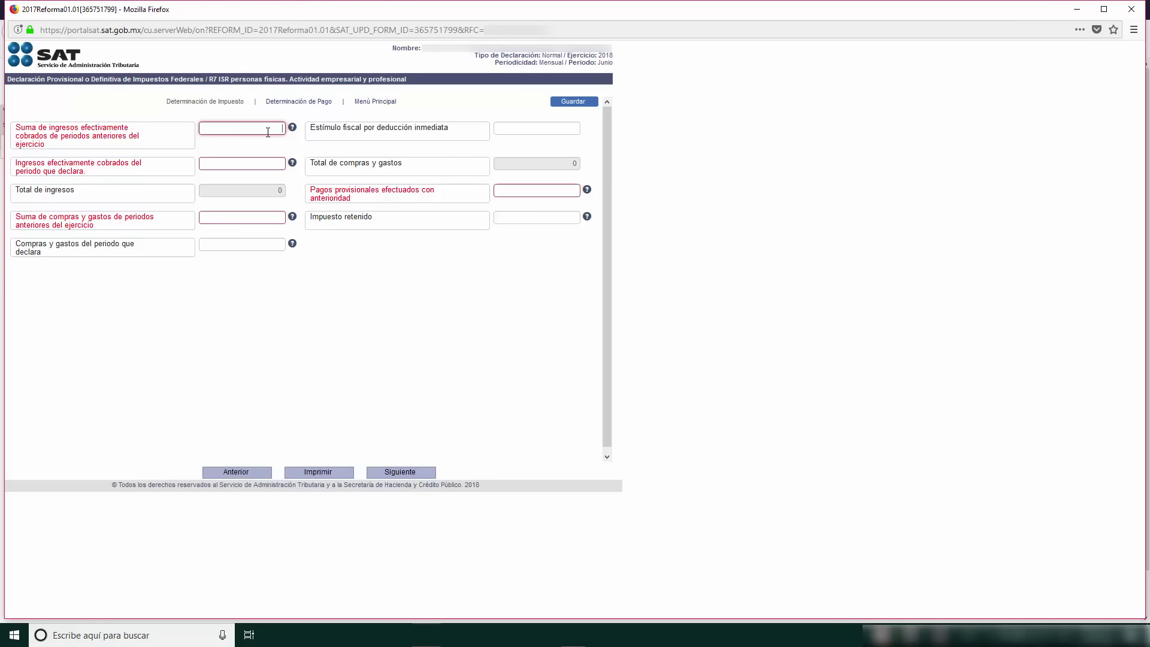
type("000000")
key("Tab")
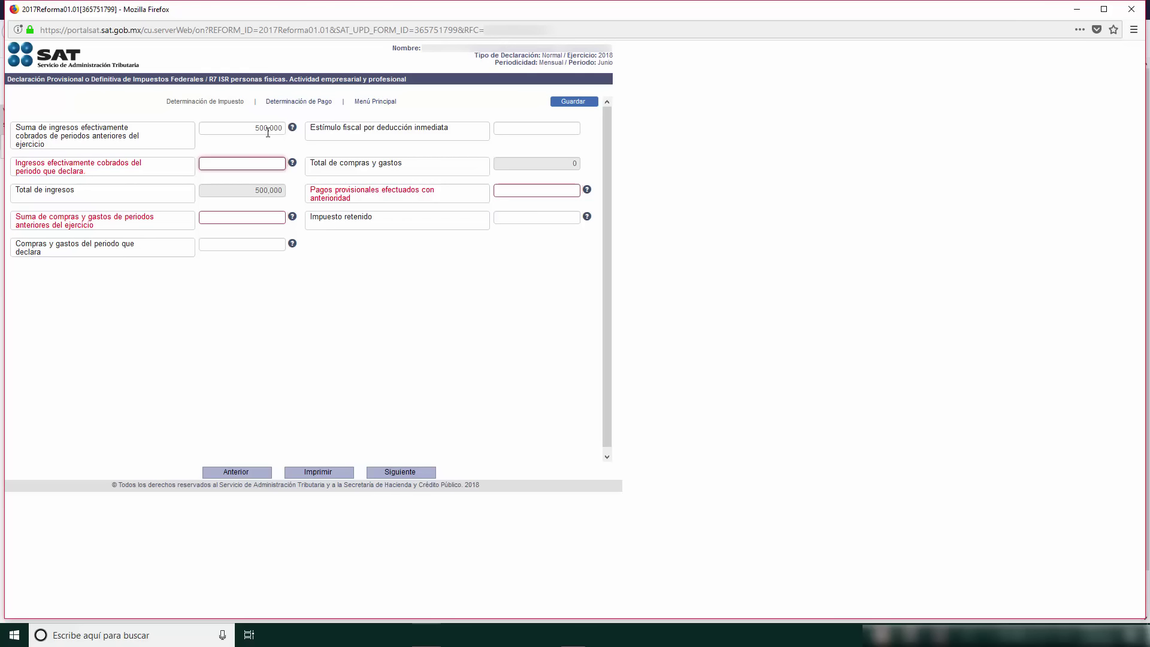
key("Tab")
type("12000")
key("Tab")
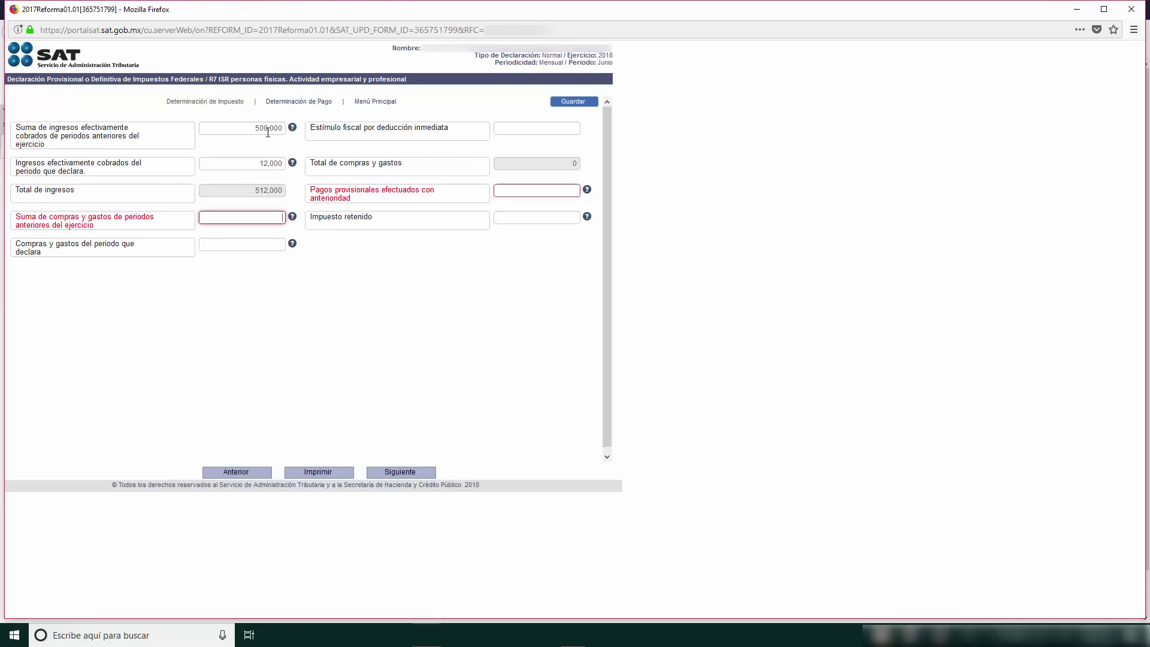
Step: Enter purchases of 400,000 prior and 5,000 current, plus 40,000 provisional payments made
type("4000000")
key("Tab")
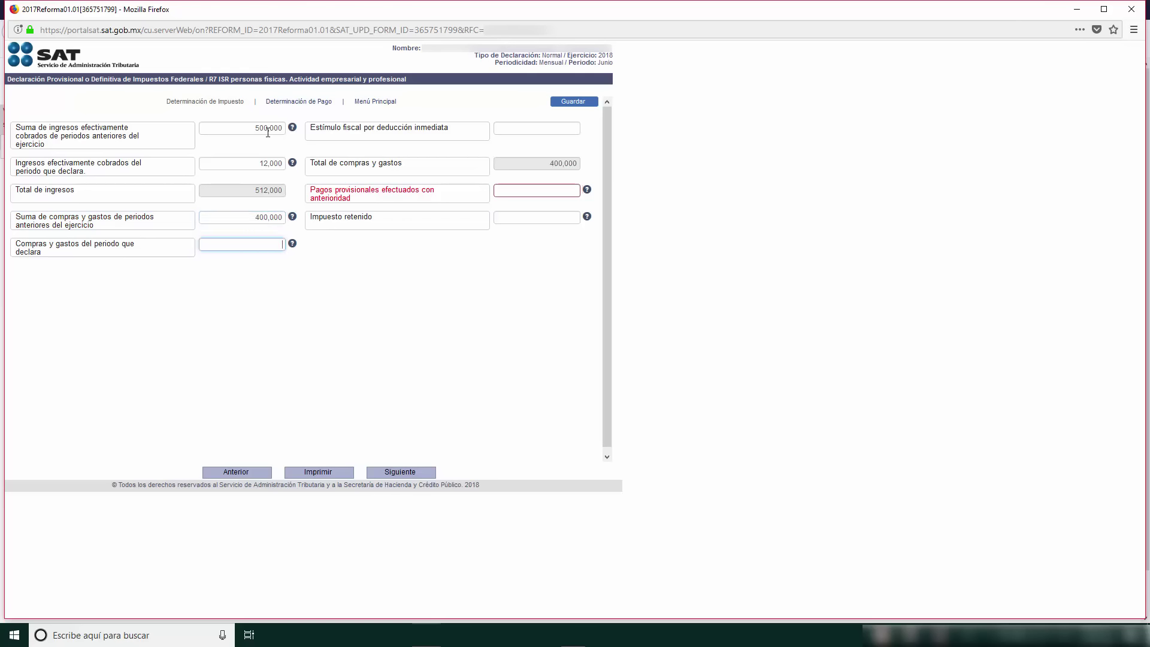
type("5000")
key("Tab")
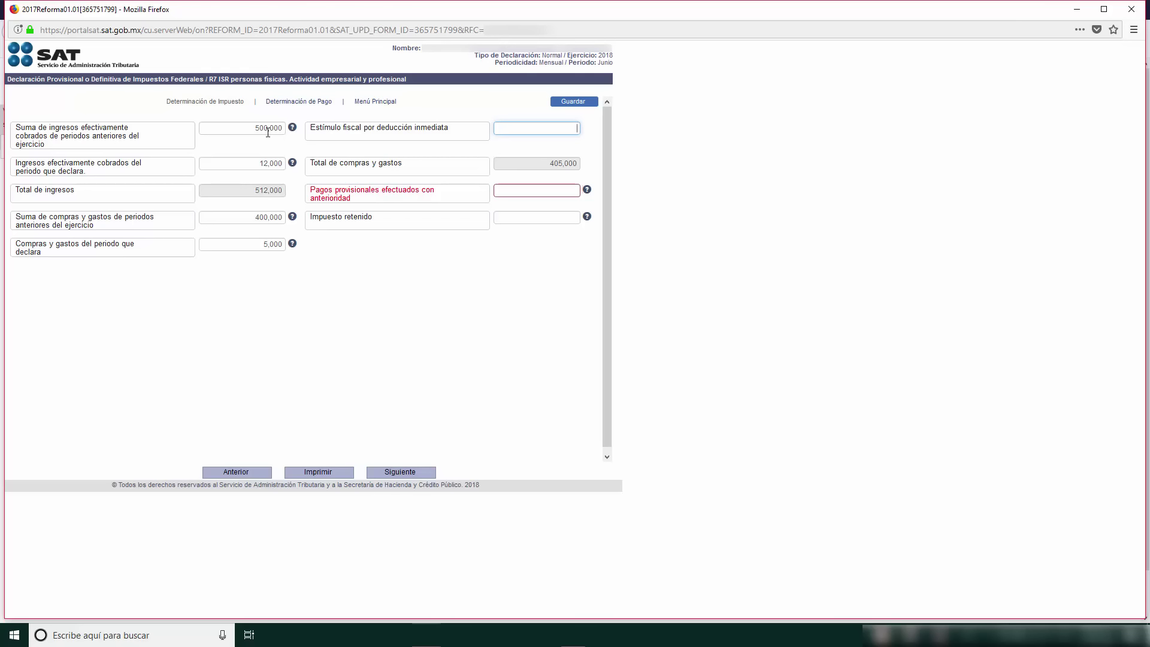
key("Tab")
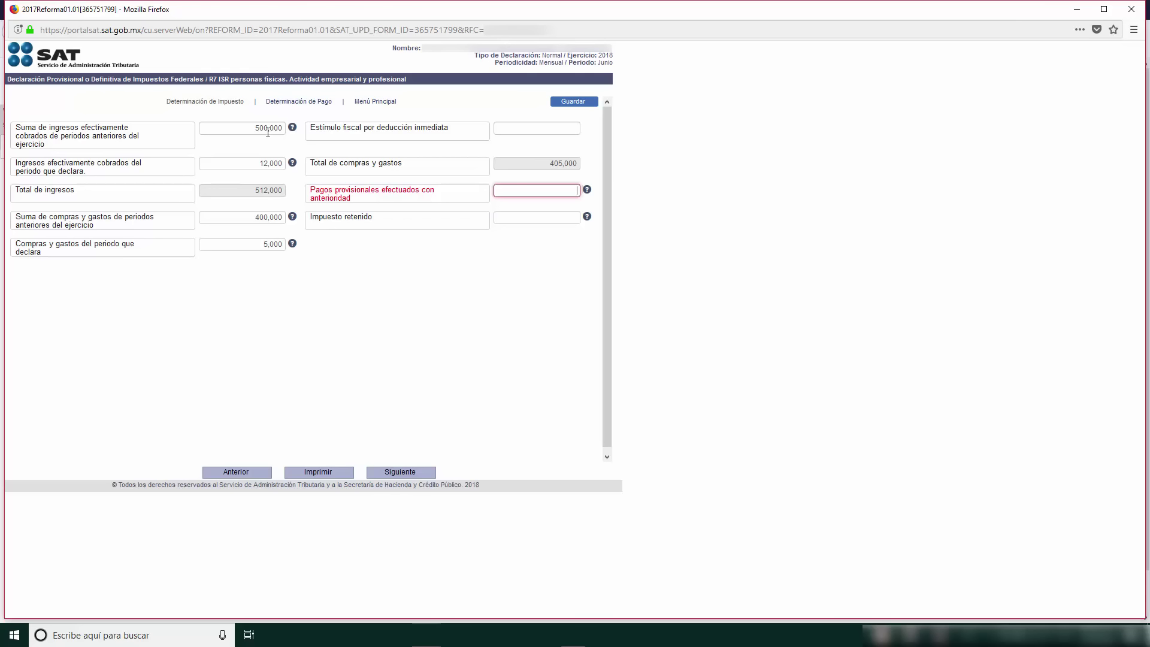
type("0,000")
key("Tab")
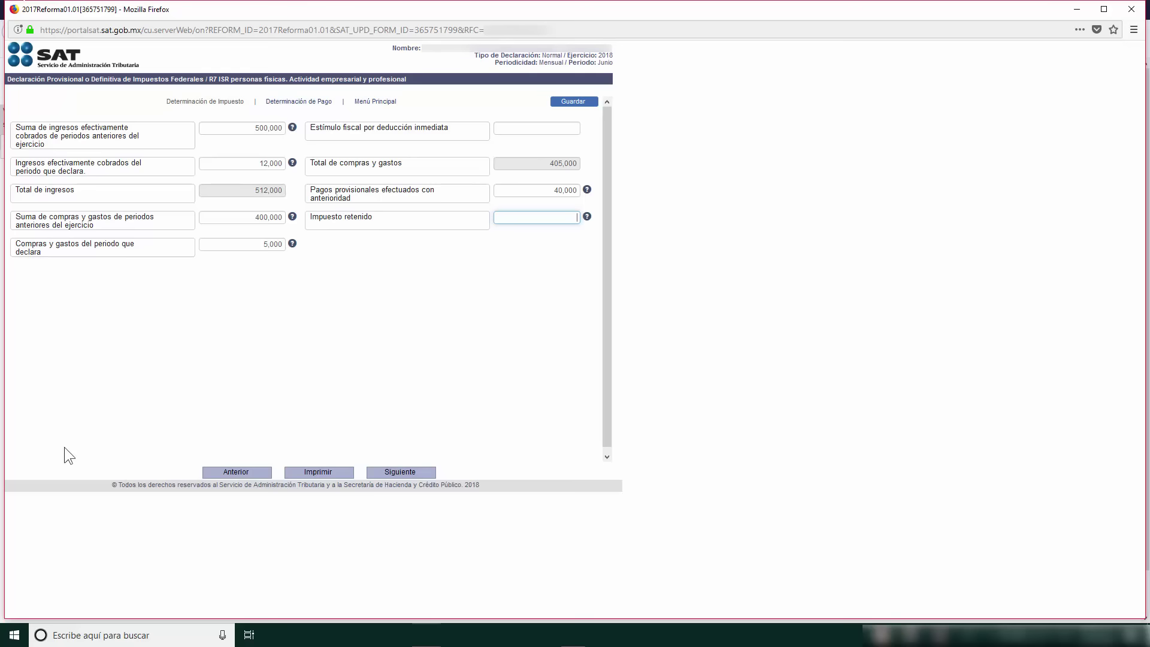
Step: Advance to the ISR Determinación de Pago page showing 0 payable
left_click(383, 473)
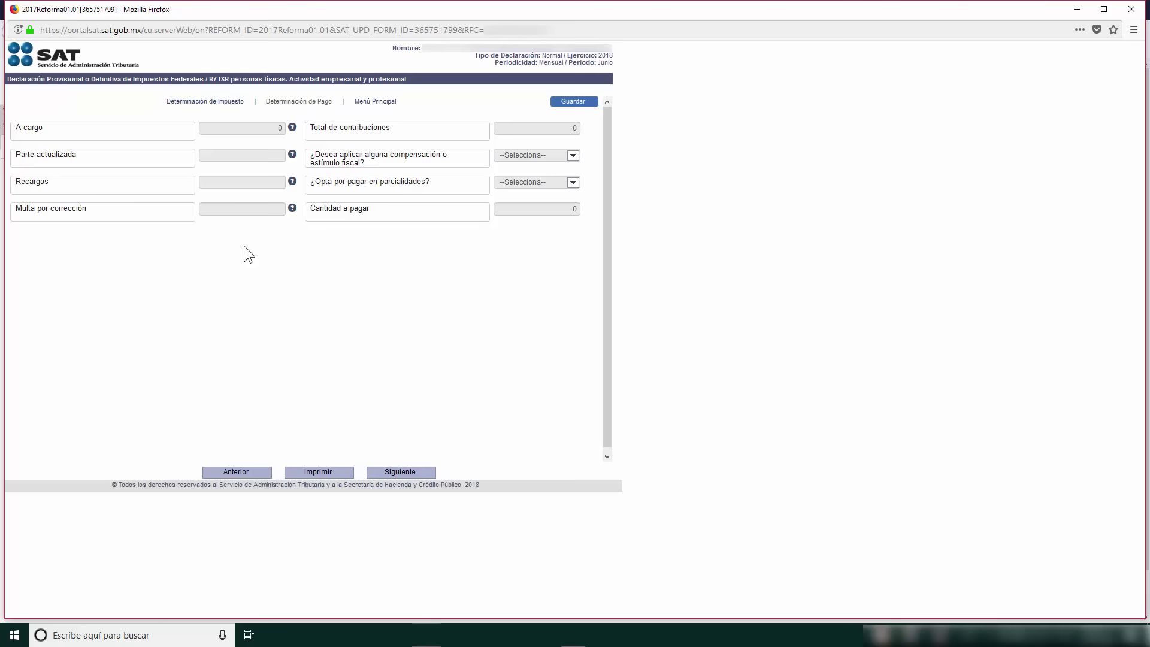
Step: Save the ISR determination with $0 payable, then bring up the blank R21 IVA simplified form
left_click(399, 473)
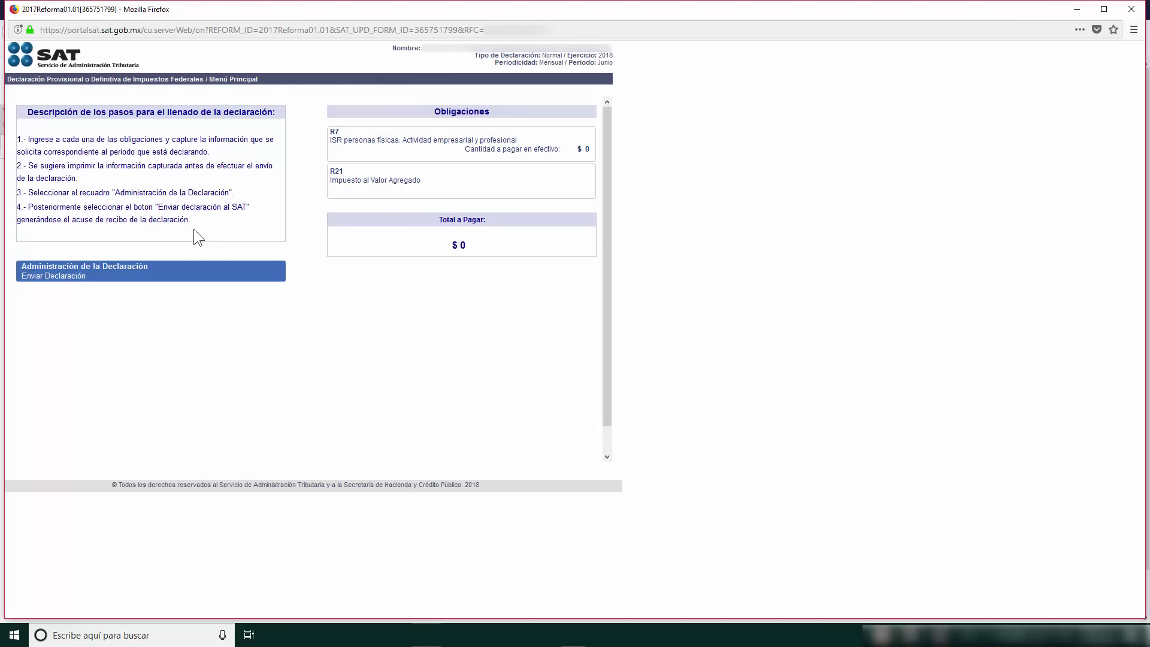
left_click(491, 183)
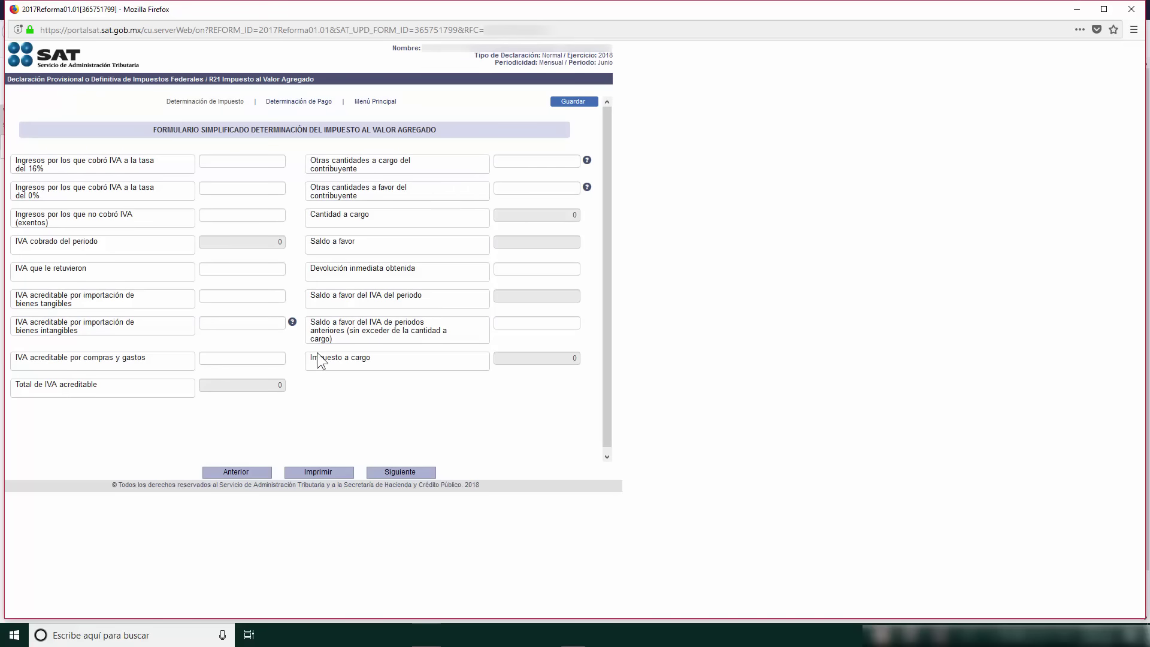
Step: Enter 15 as income taxed at 16% on the R21 IVA form, then clear it back to blank
left_click(277, 160)
type("15")
key("Tab")
key("Tab")
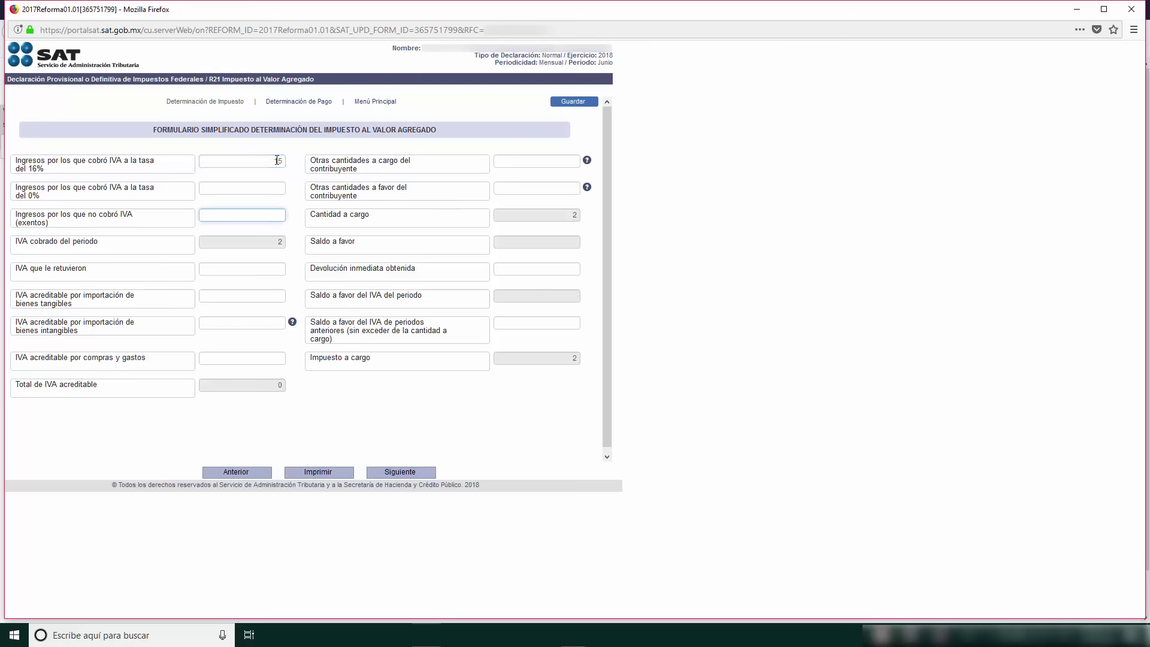
double_click(277, 160)
key("BackSpace")
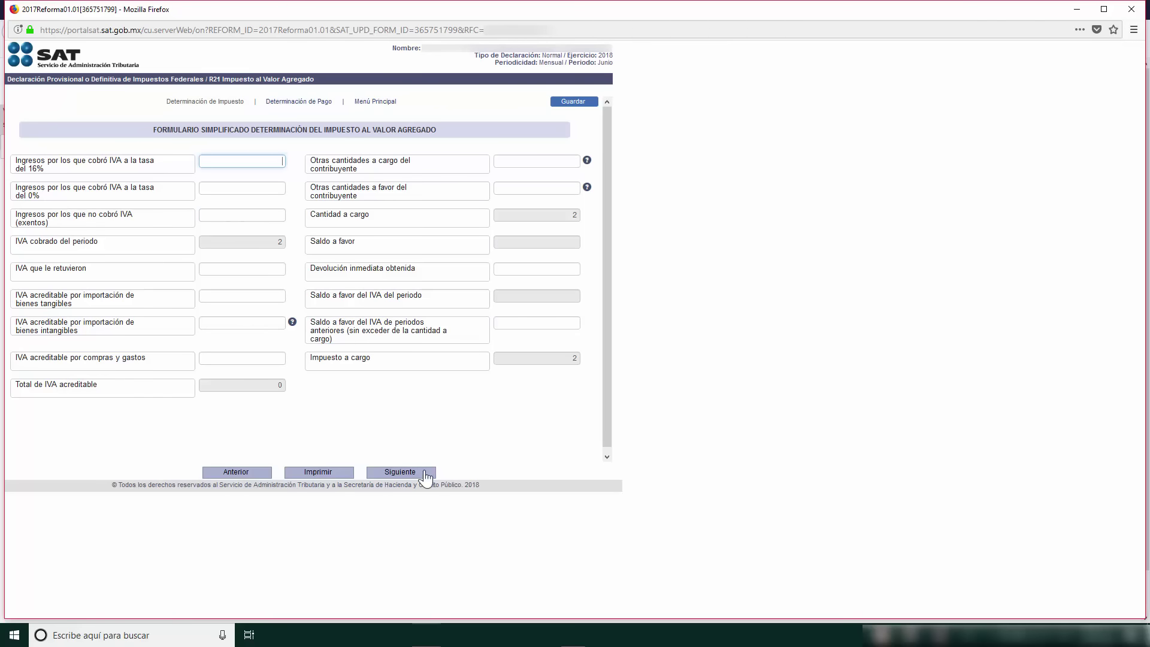
Step: Finish the IVA form with $0 payable and go to Administrar Declaración
left_click(418, 476)
left_click(418, 477)
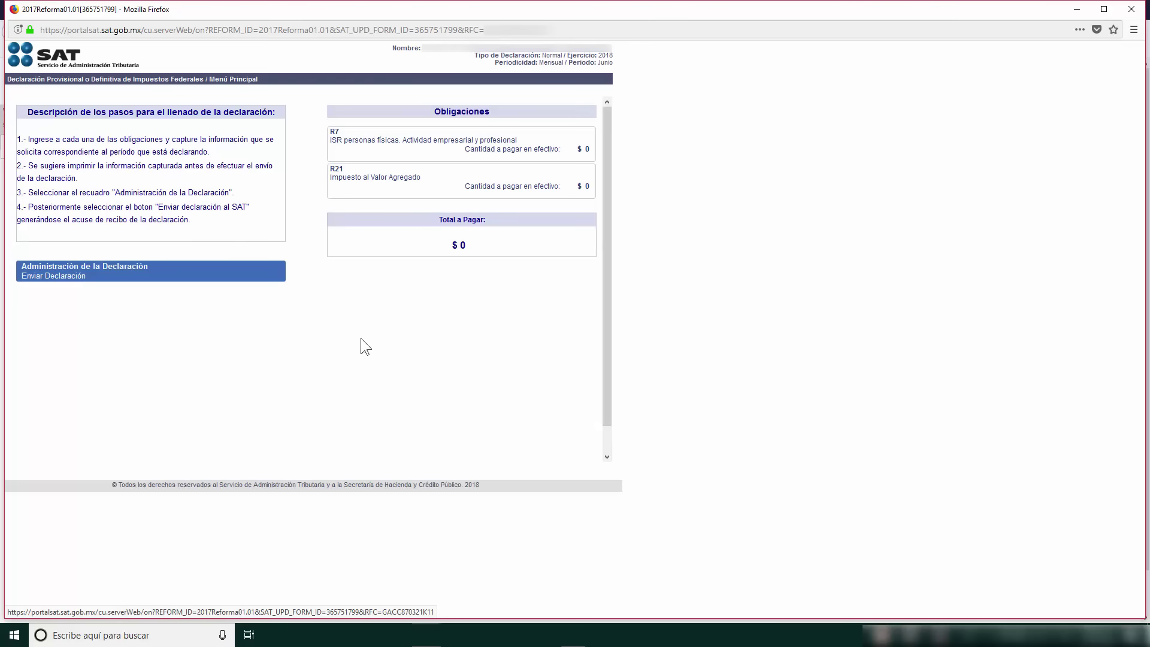
left_click(194, 284)
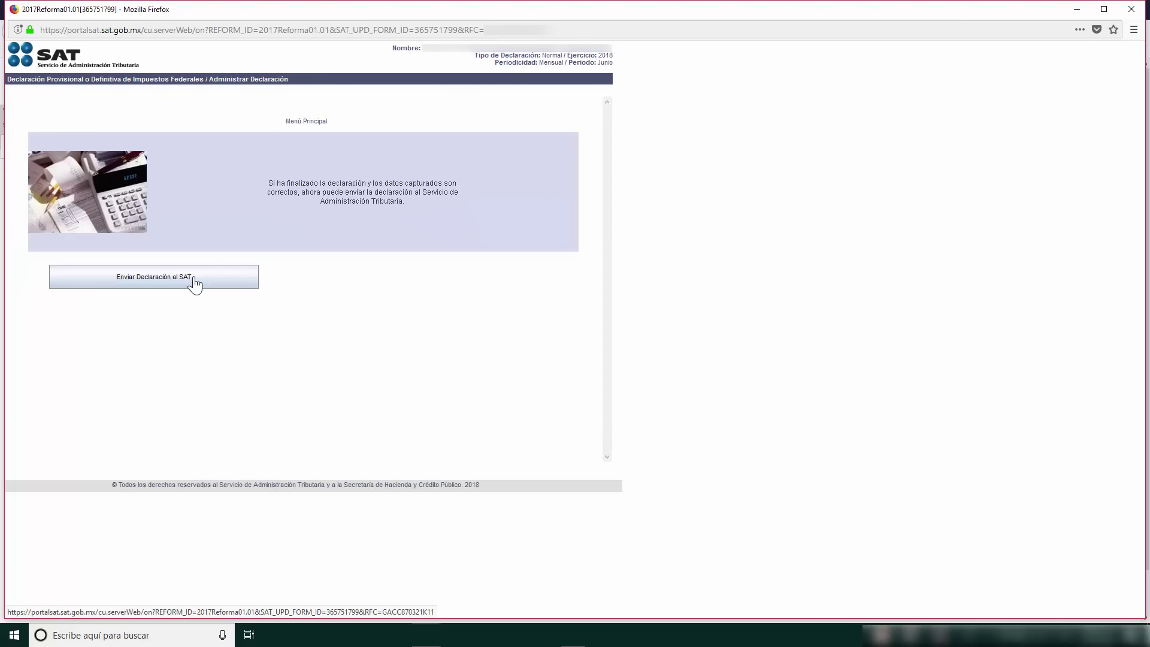